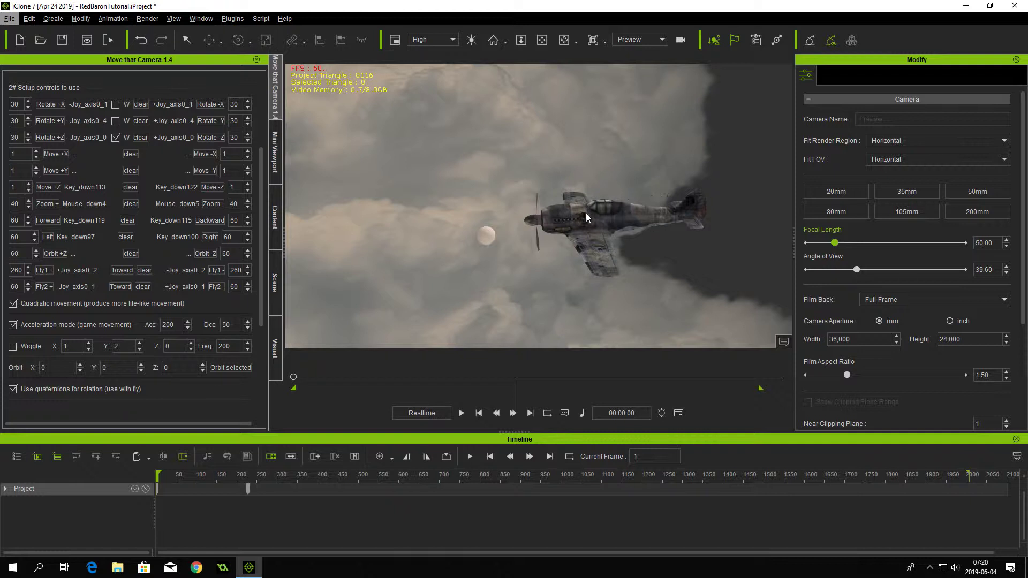
Select the plane's Fight1_Pivot prop and load it into Move that Camera as the object to move.
click(604, 216)
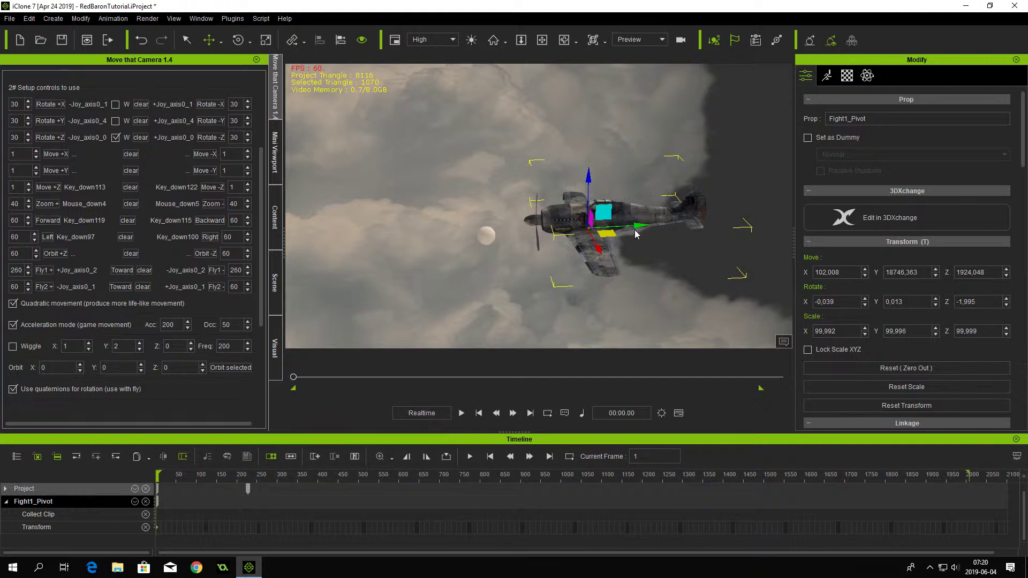
drag(261, 182, 268, 93)
click(148, 97)
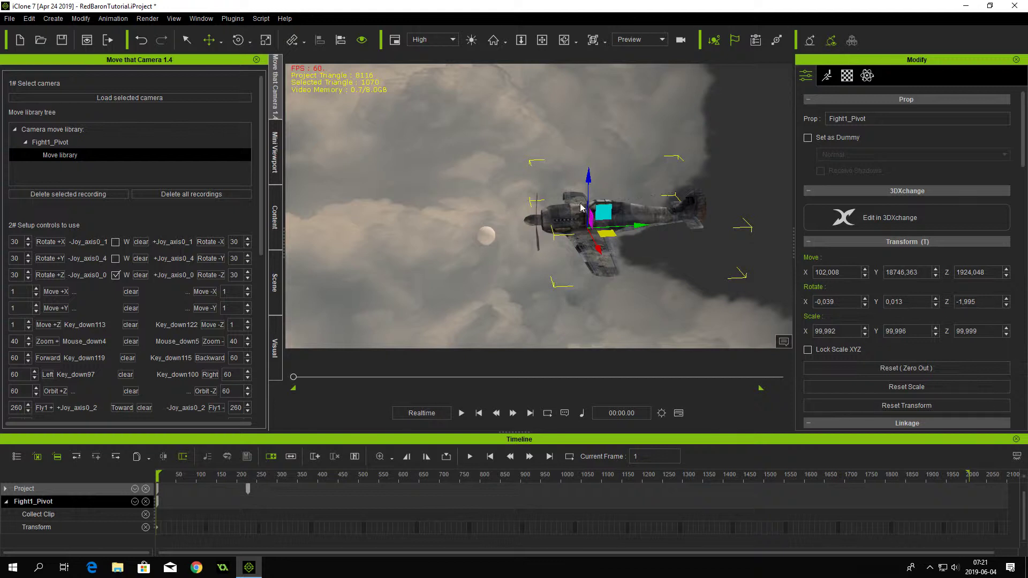
Try to align Ball_000 to the plane's pivot on X, Y and Z, and move it along Y to just ahead of the nose.
click(488, 234)
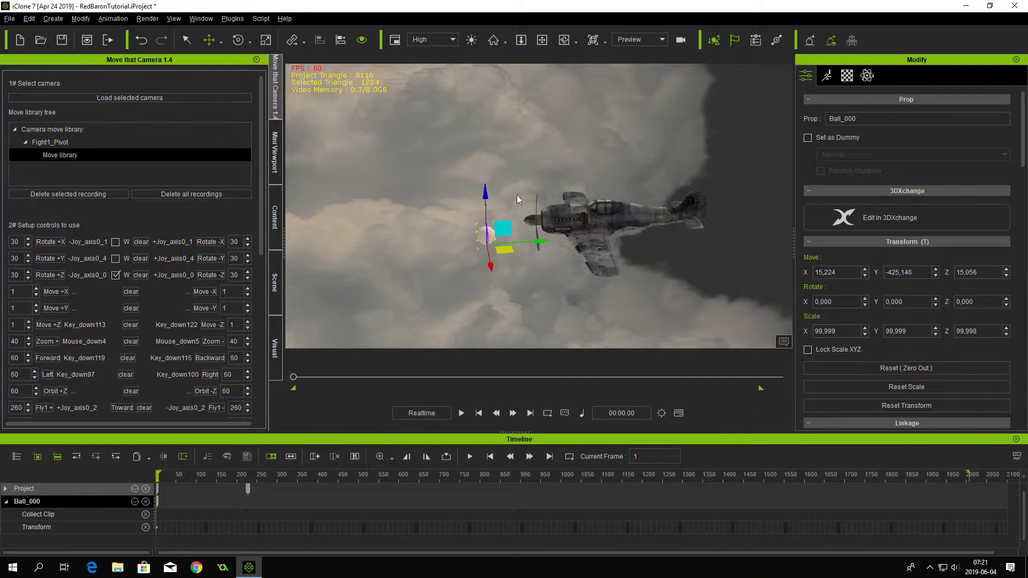
click(341, 40)
click(583, 213)
click(462, 254)
click(498, 254)
click(532, 255)
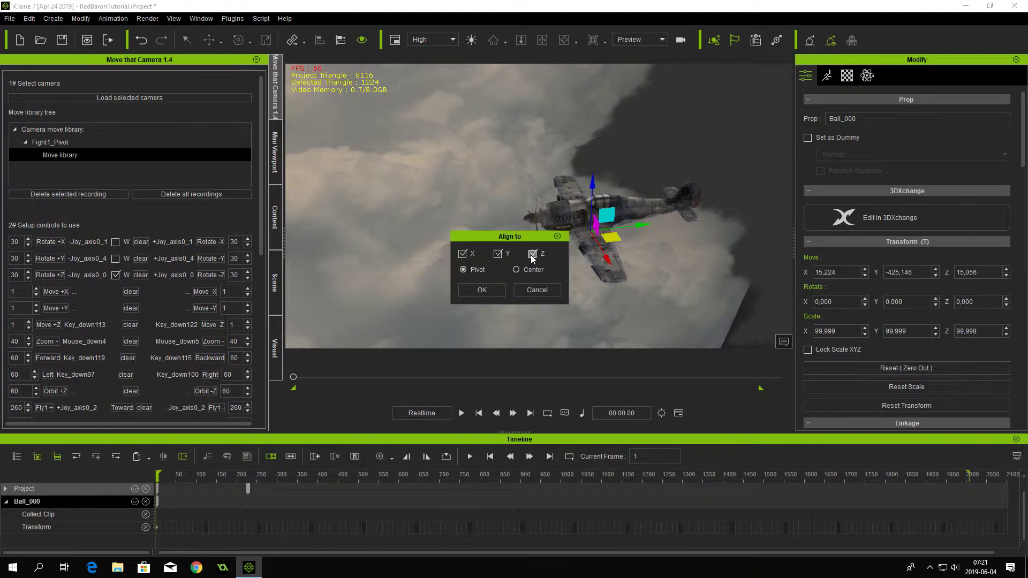
click(481, 289)
drag(637, 227, 557, 235)
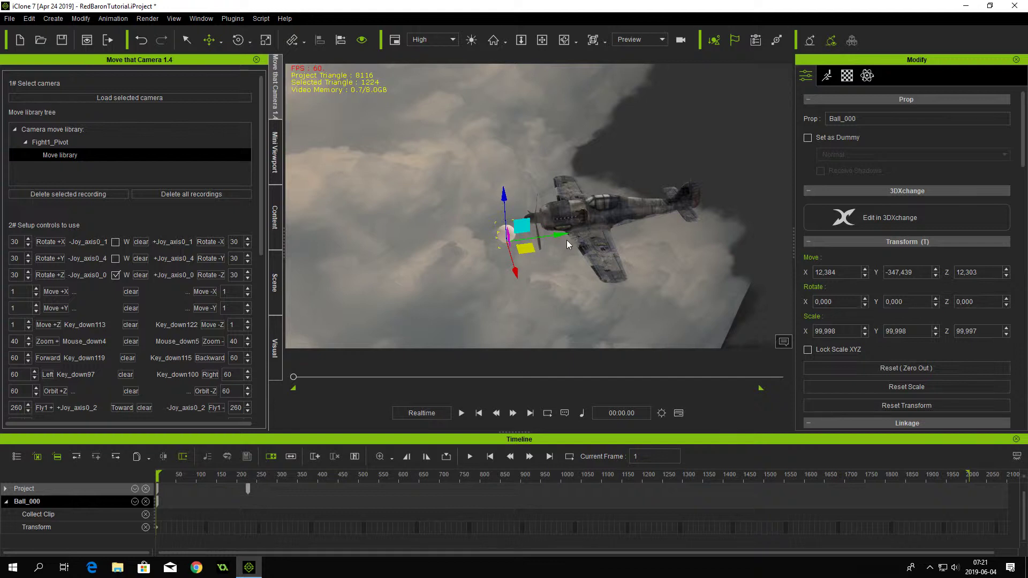
Realign Ball_000 to the plane's pivot and move it along Y to about -384, ahead of the propeller.
click(625, 227)
click(462, 253)
click(498, 254)
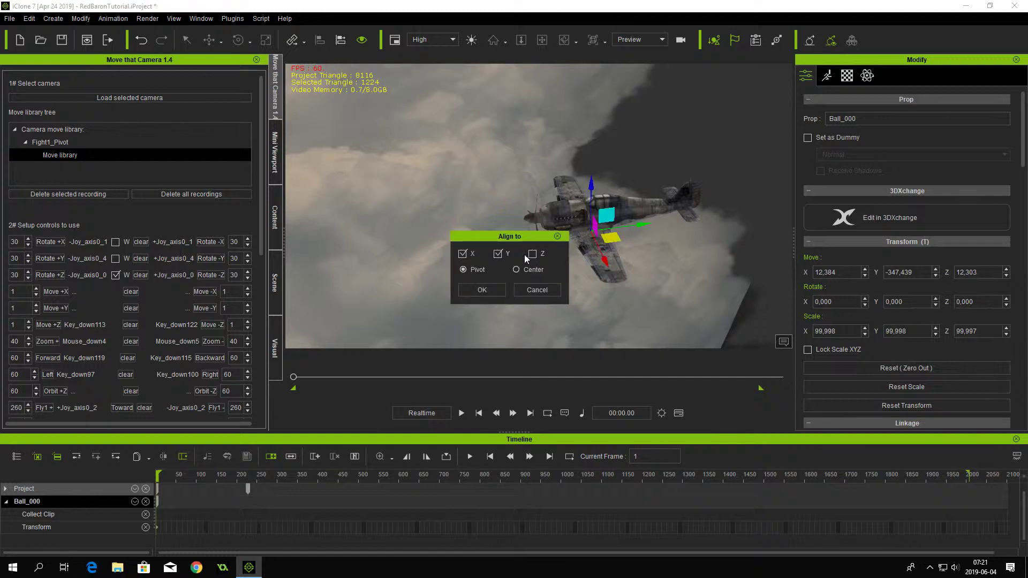
click(495, 289)
drag(643, 233, 551, 239)
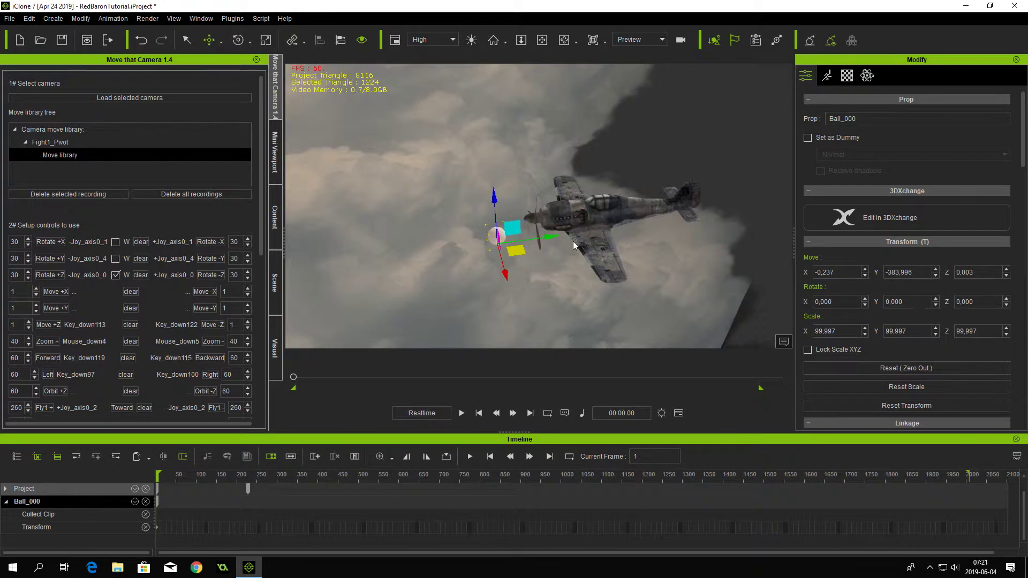
Link Ball_000 to the Plane as its parent.
mouse_move(518, 249)
right_down()
mouse_move(462, 231)
mouse_move(514, 244)
right_up()
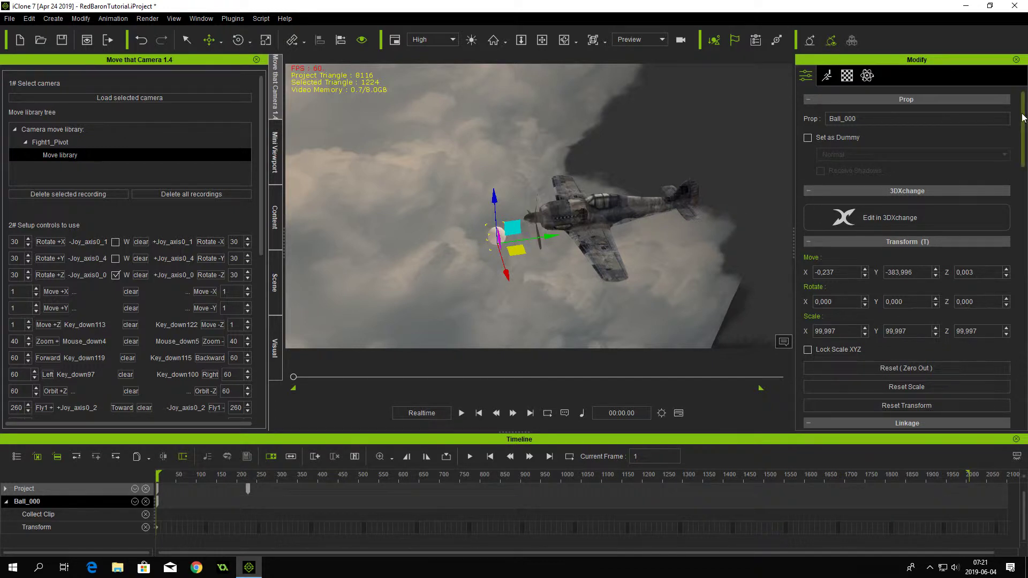
drag(1023, 118, 1023, 175)
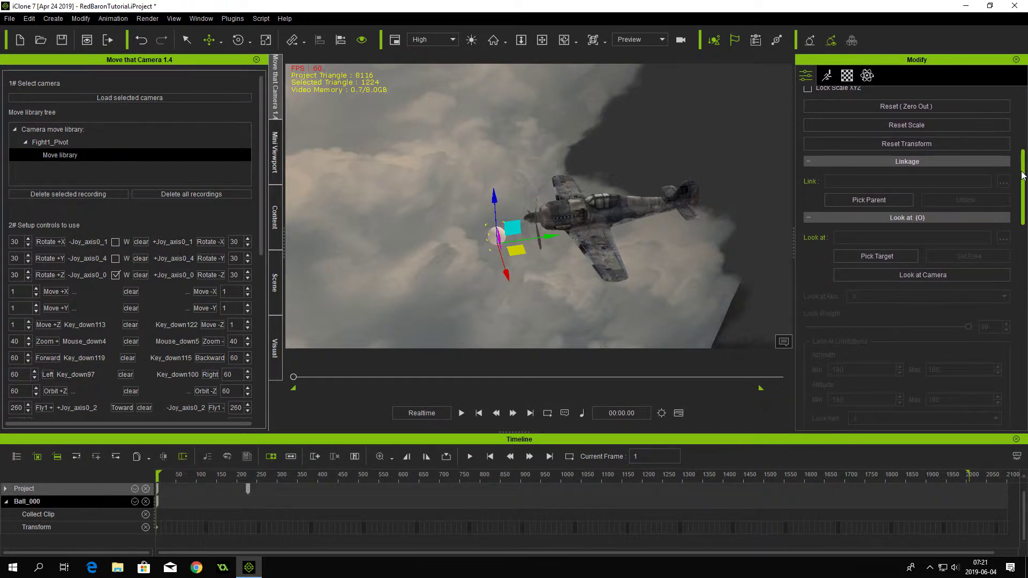
click(863, 202)
click(588, 216)
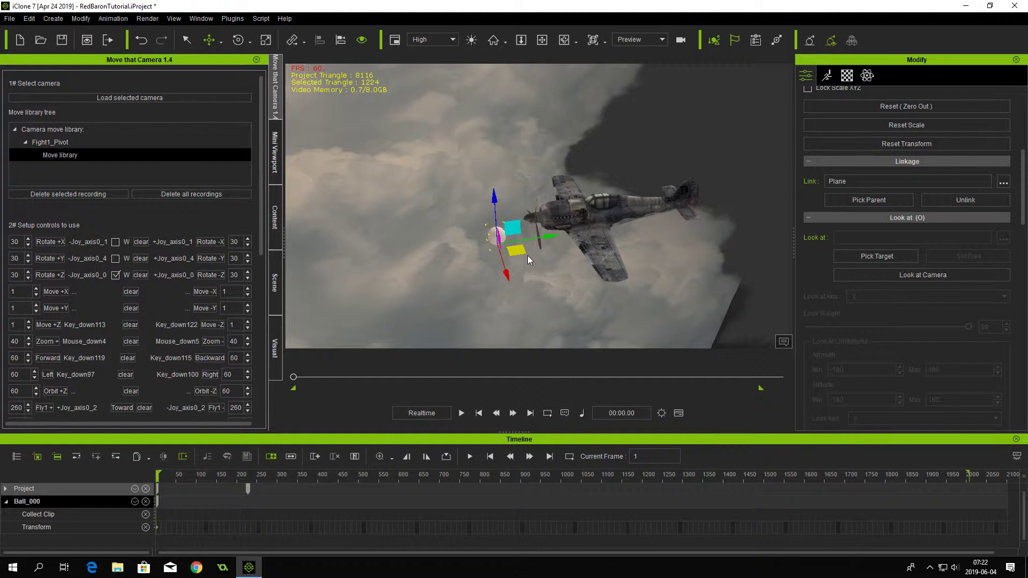
Switch the viewport to the BackCamera view behind the plane.
drag(261, 180, 259, 246)
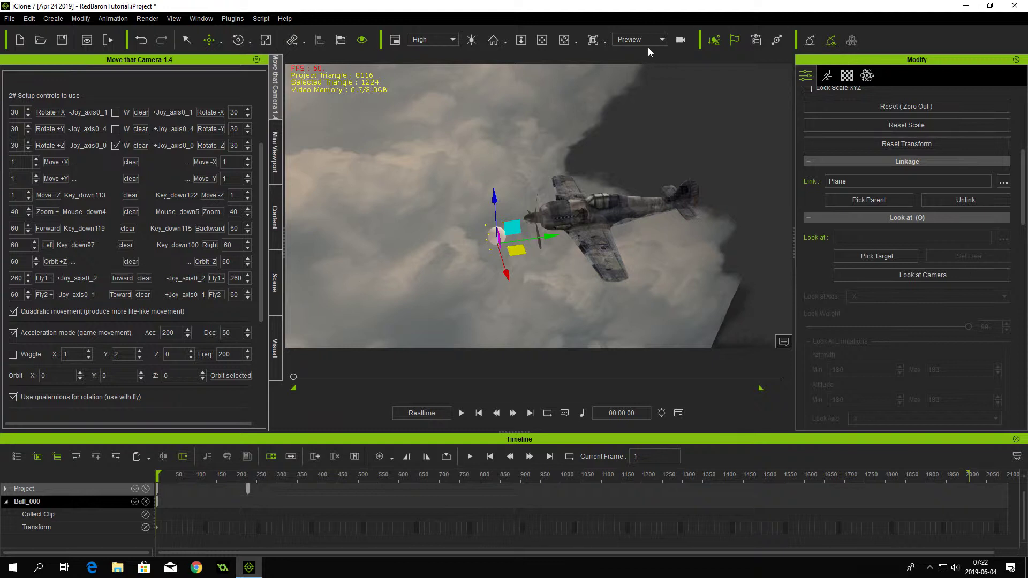
click(662, 41)
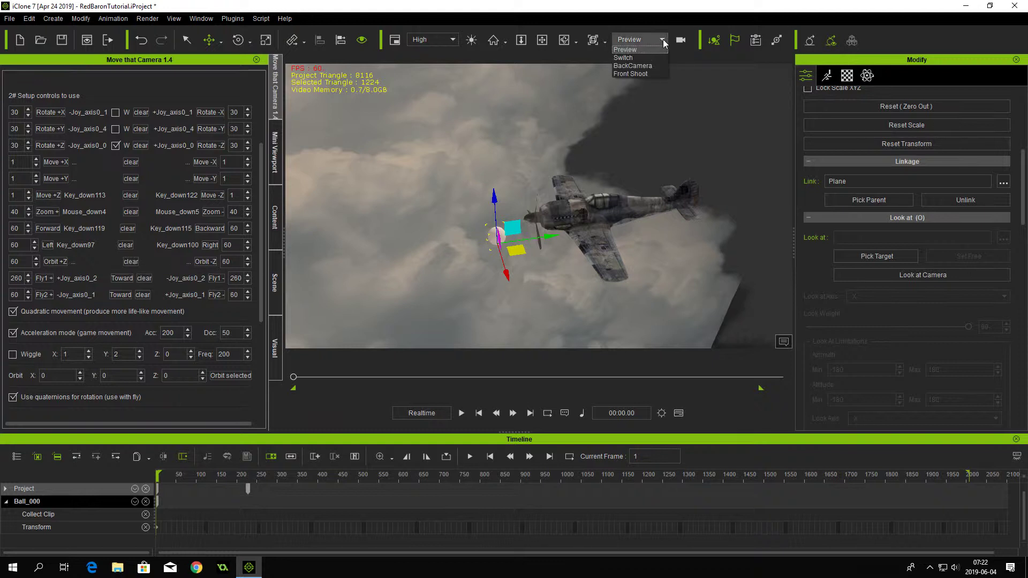
click(637, 66)
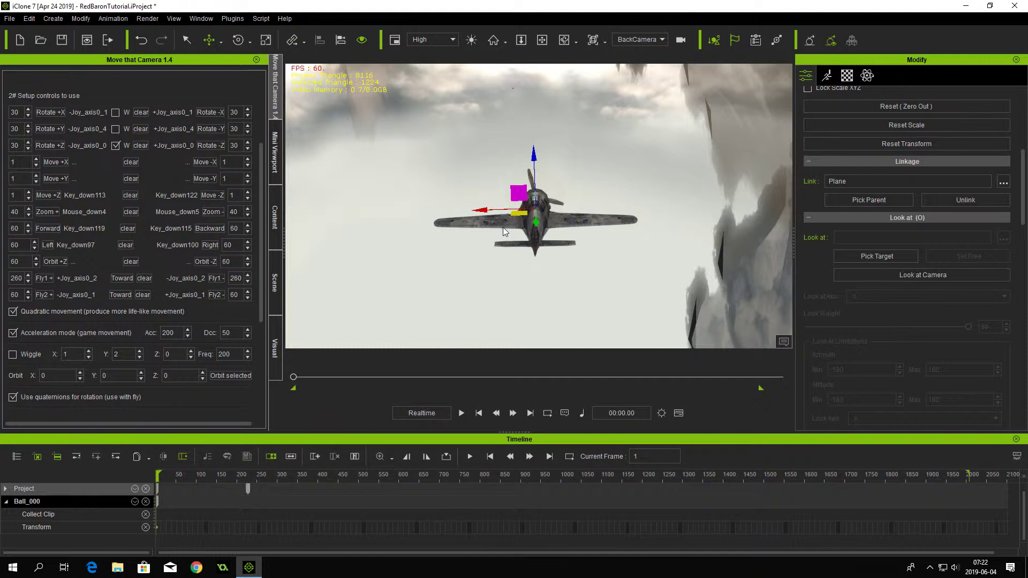
Create a new movement recording named Fly for the plane's pivot.
scroll(259, 204, down, 2)
scroll(259, 214, down, 5)
click(98, 292)
text(Fly)
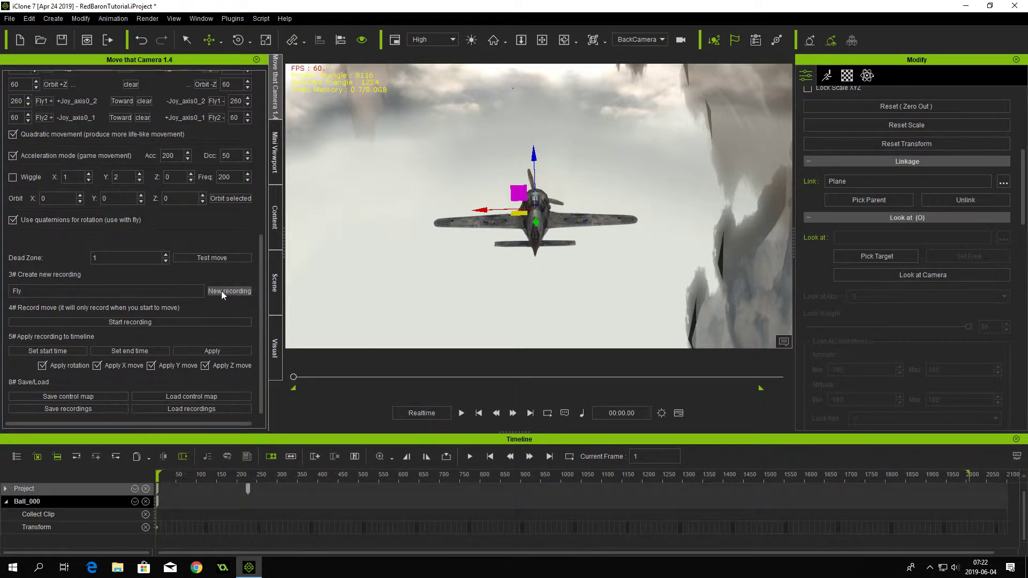
Initialise the screen for input, record the plane's flight into the Fly recording, and end the recording.
click(123, 322)
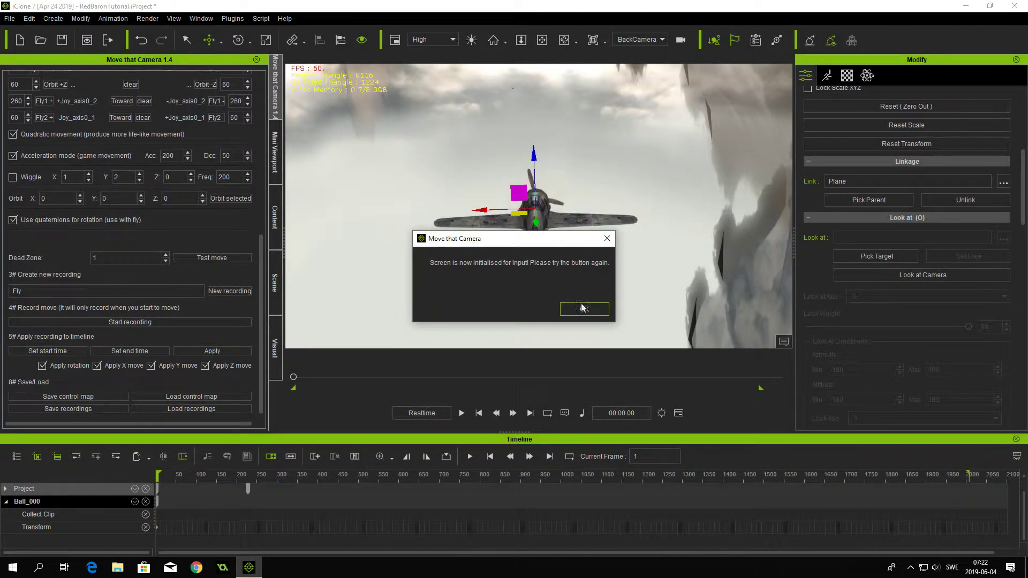
click(583, 308)
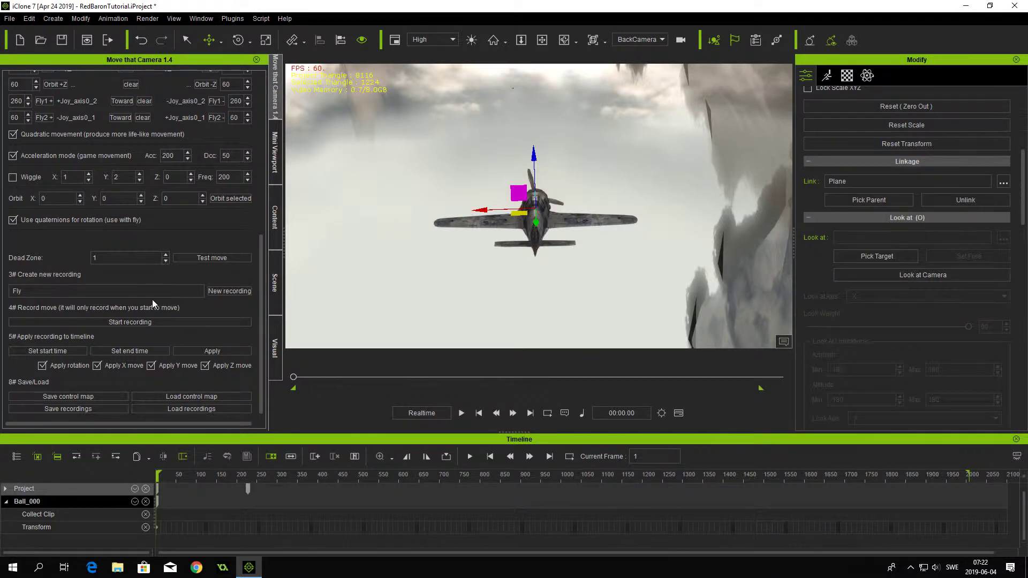
click(136, 321)
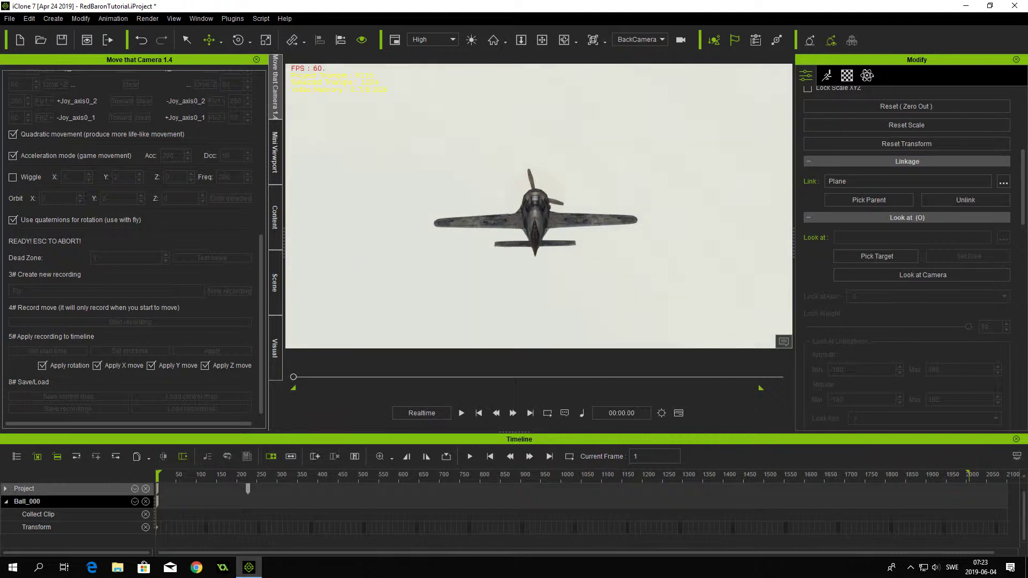
key(Escape)
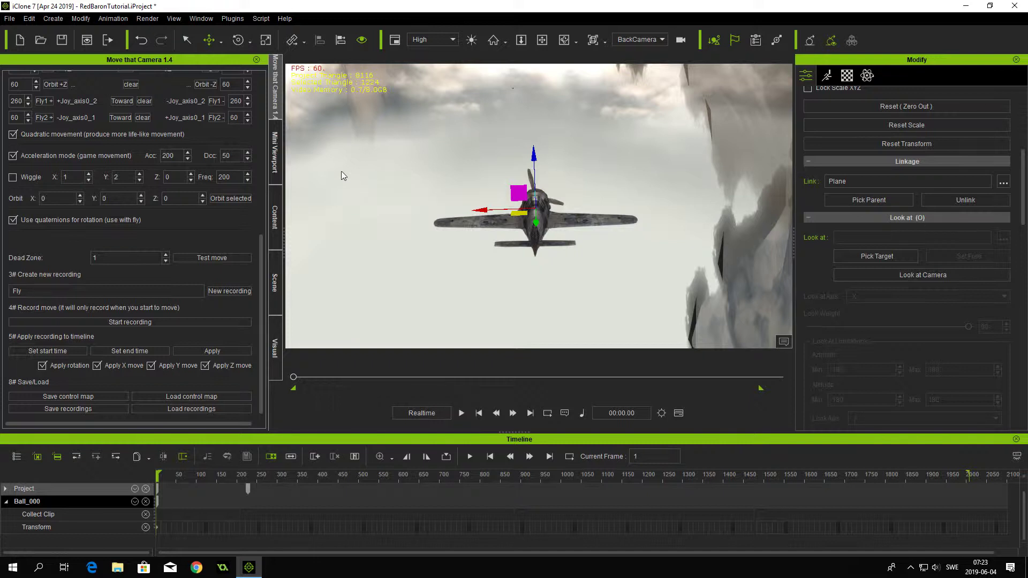
Return the viewport to the Preview camera with the plane seen from farther away, and deselect the ball.
click(662, 41)
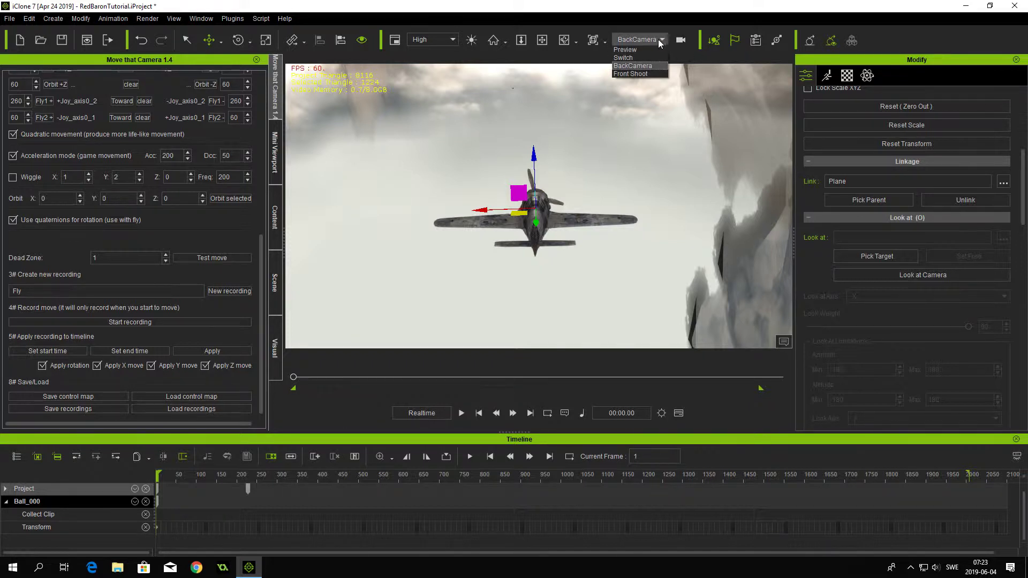
click(634, 50)
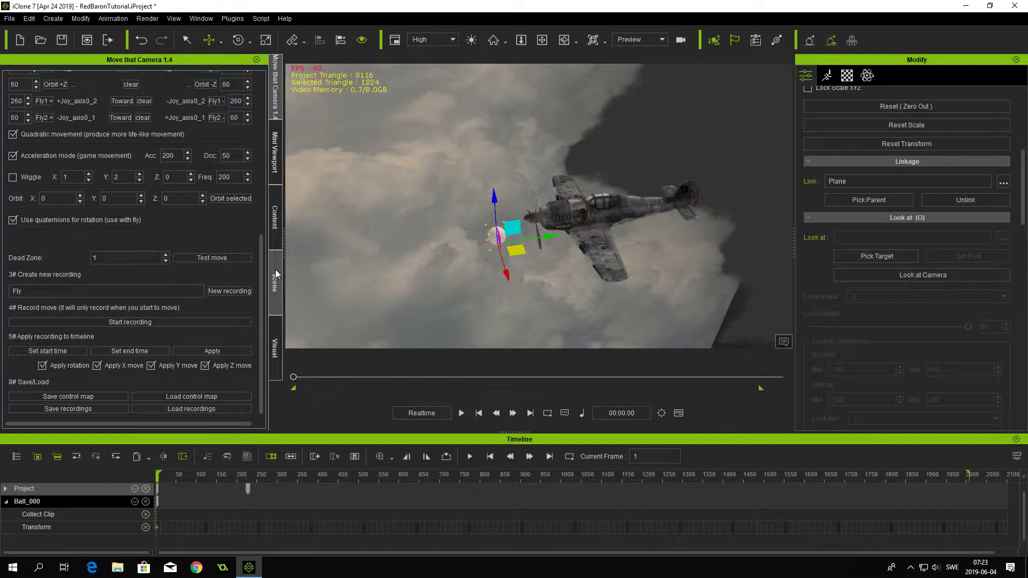
right_drag(422, 277, 430, 262)
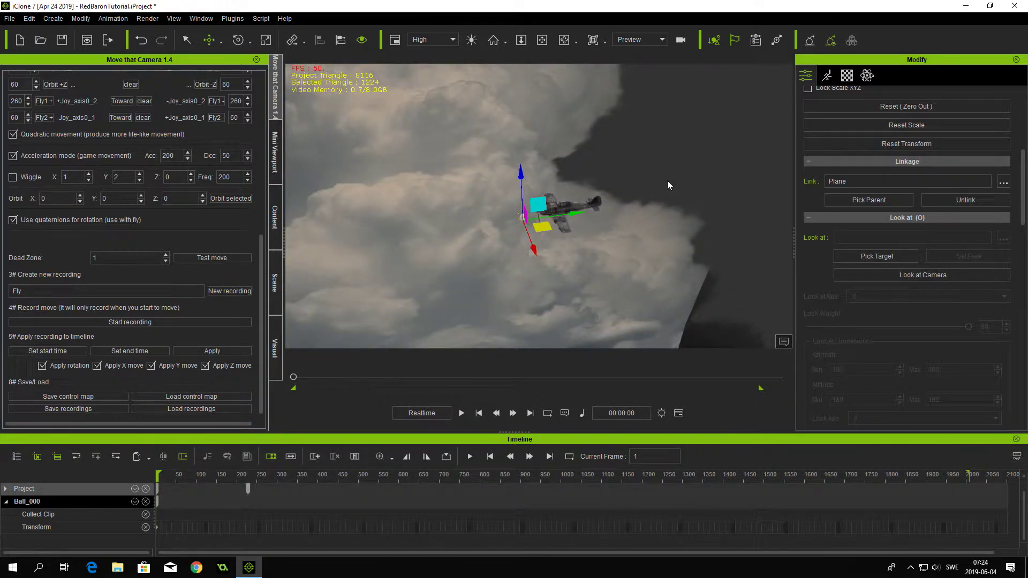
click(641, 163)
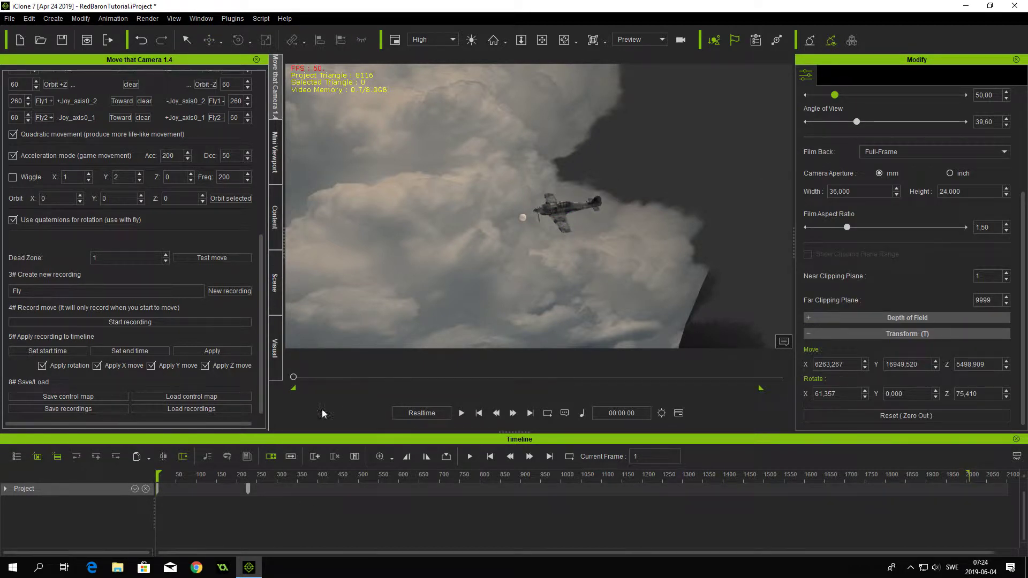
Apply the Fly recording to the plane's pivot, starting near the beginning of the timeline and ending at frame 1131.
click(572, 207)
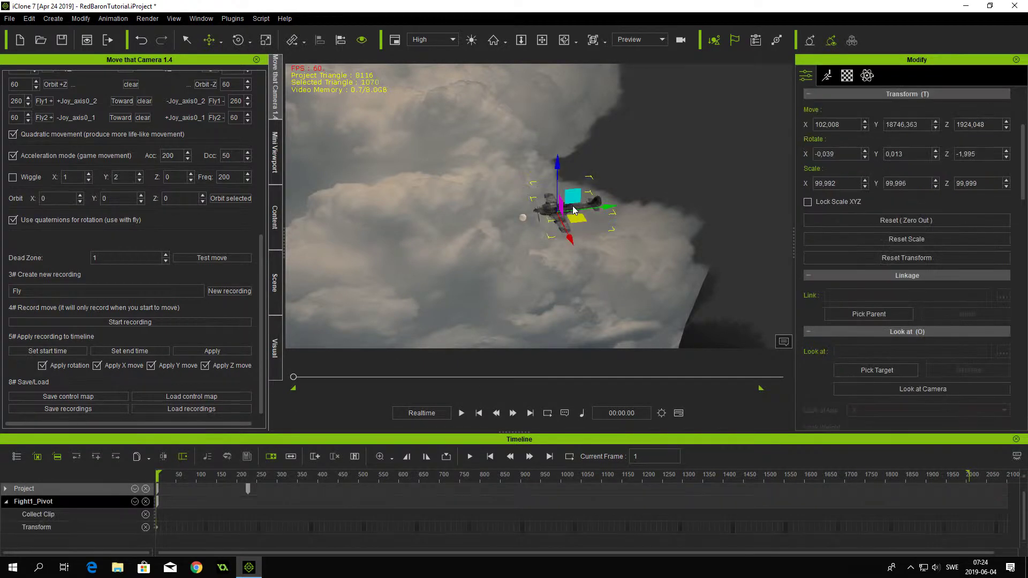
click(173, 476)
click(614, 474)
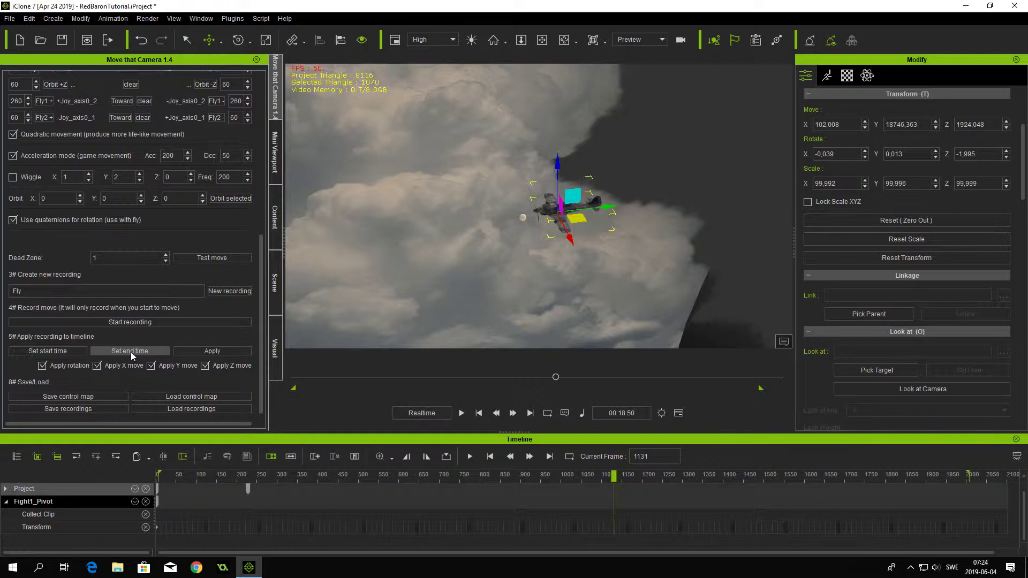
click(214, 350)
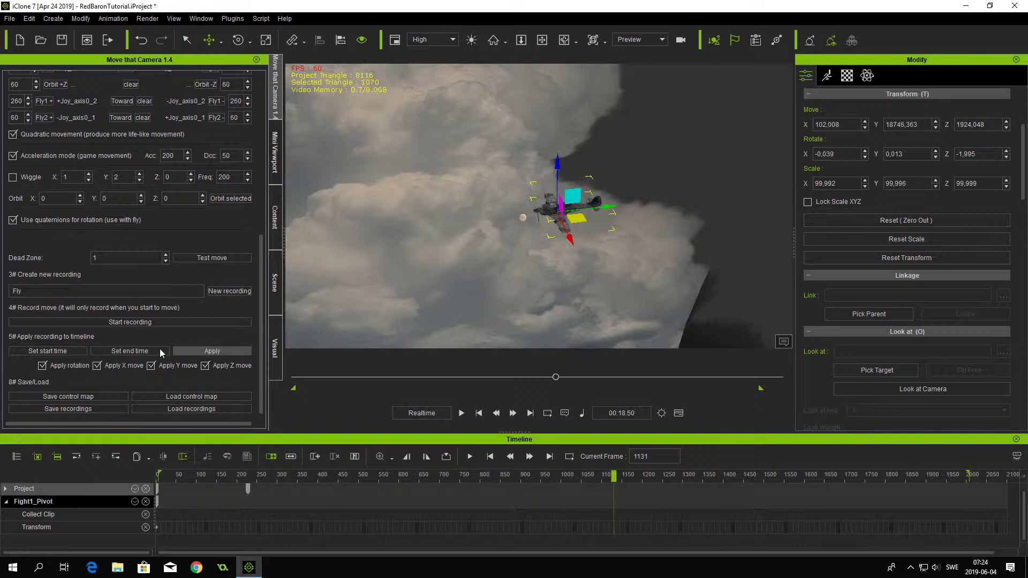
Play back the applied flight from frame 44 in the Preview view and pause it to review the plane's motion.
mouse_move(175, 473)
mouse_down()
mouse_move(166, 474)
mouse_move(251, 475)
mouse_move(173, 476)
mouse_up()
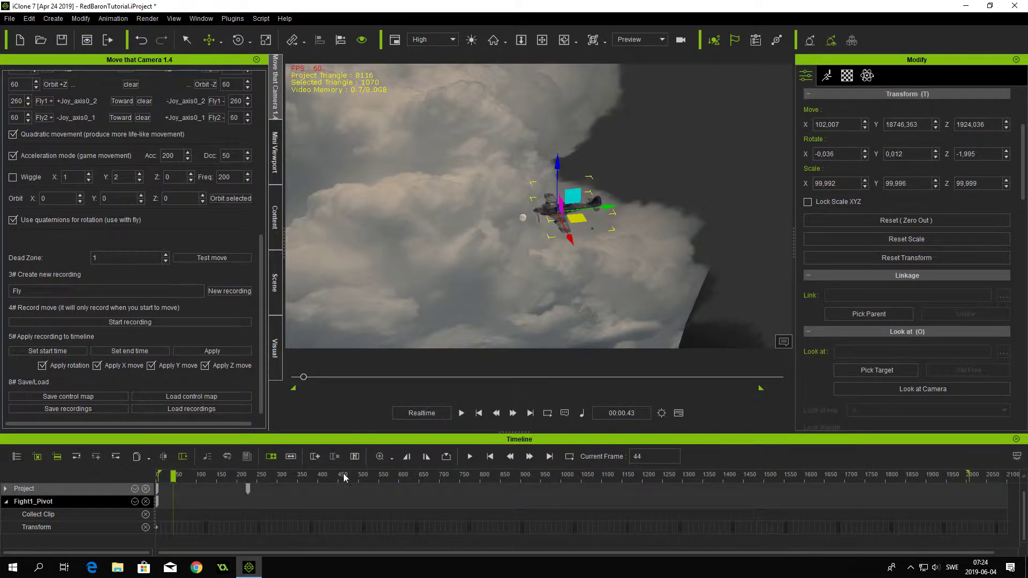
right_drag(493, 310, 615, 225)
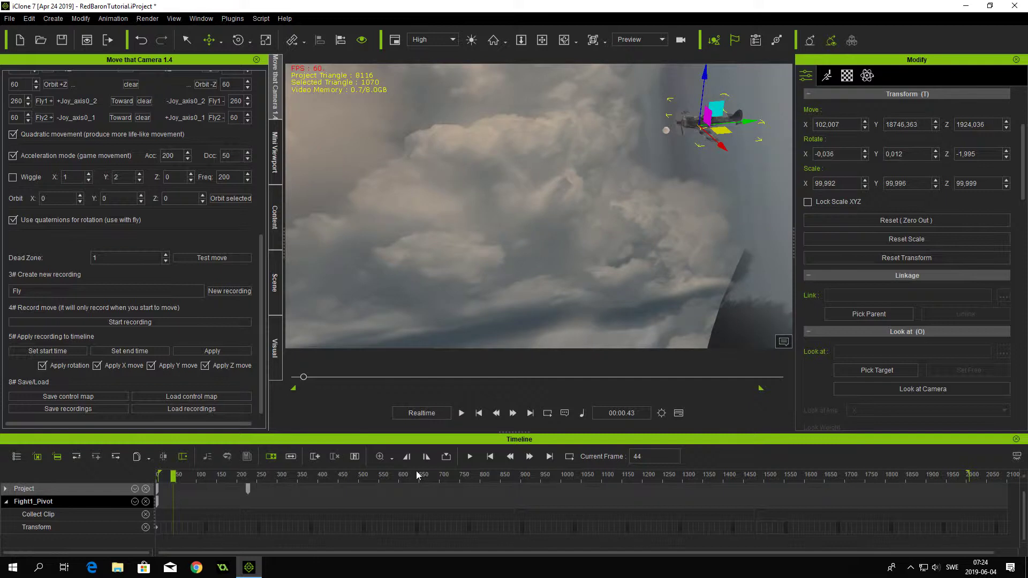
click(468, 456)
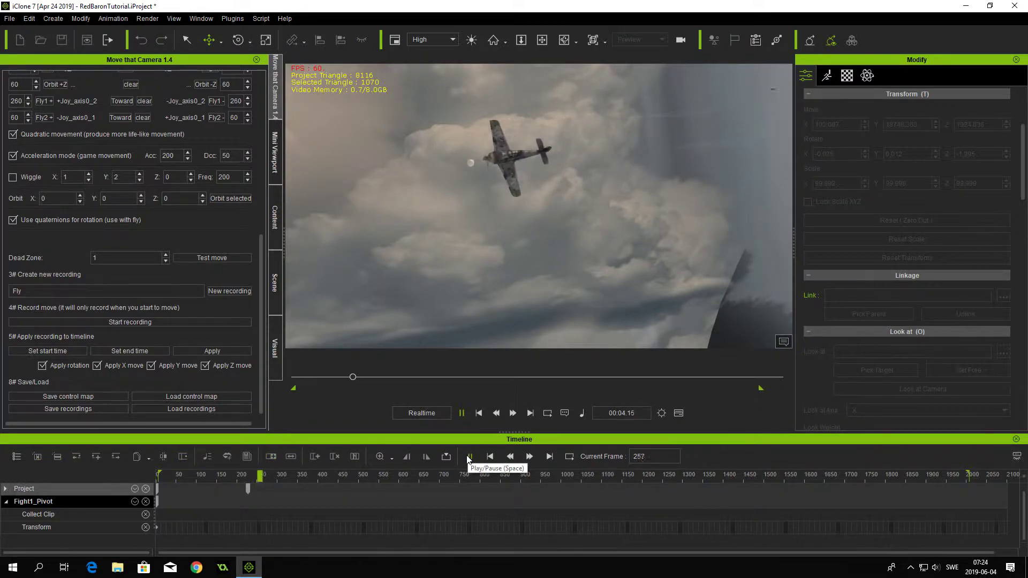
click(468, 456)
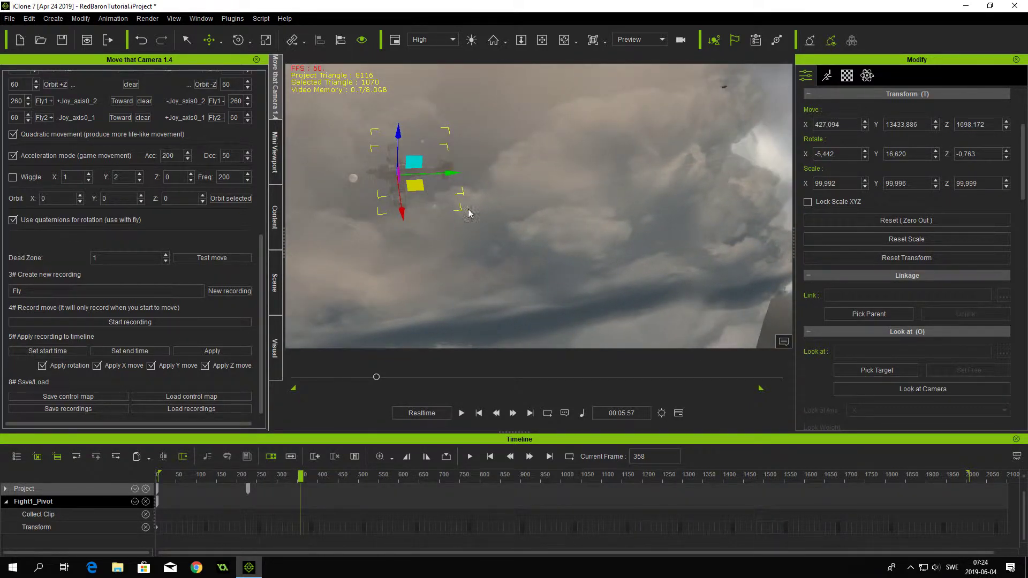
Switch the viewport to the Front Shoot camera and return the playhead to frame 1.
click(662, 39)
click(641, 75)
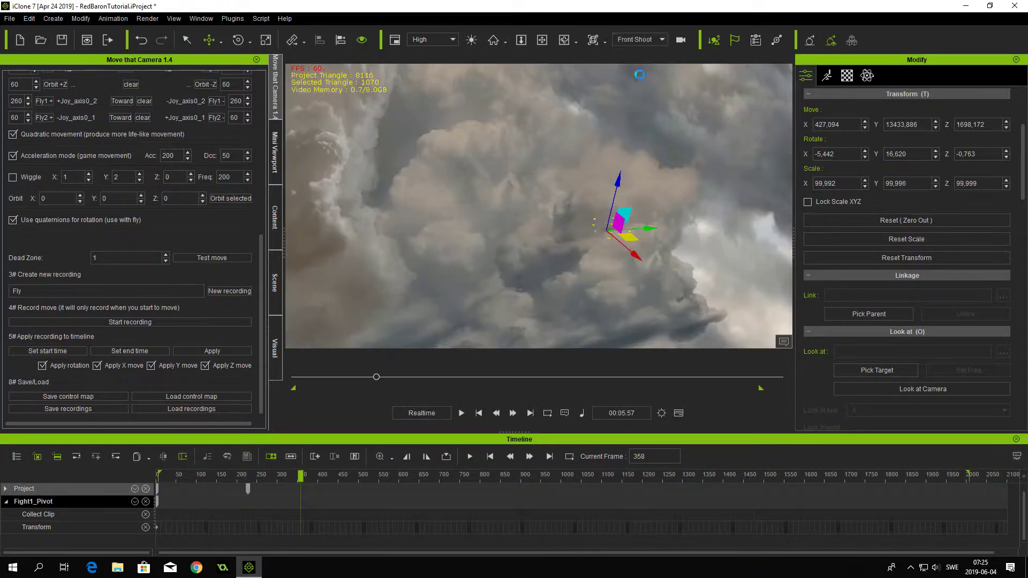
drag(179, 477, 153, 479)
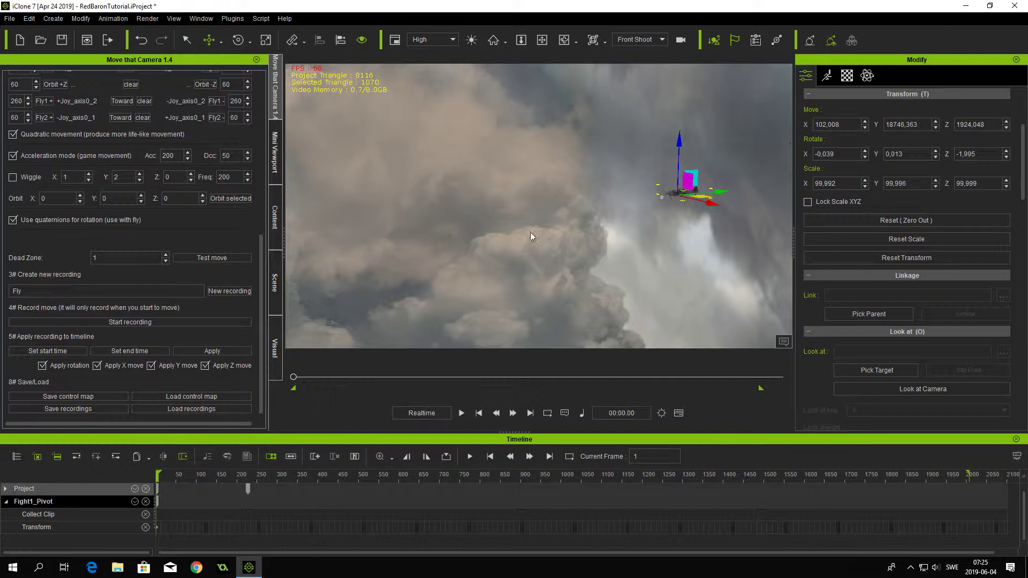
Select the Front Shoot camera in the scene and load it into Move that Camera.
drag(266, 254, 263, 295)
click(274, 284)
click(74, 415)
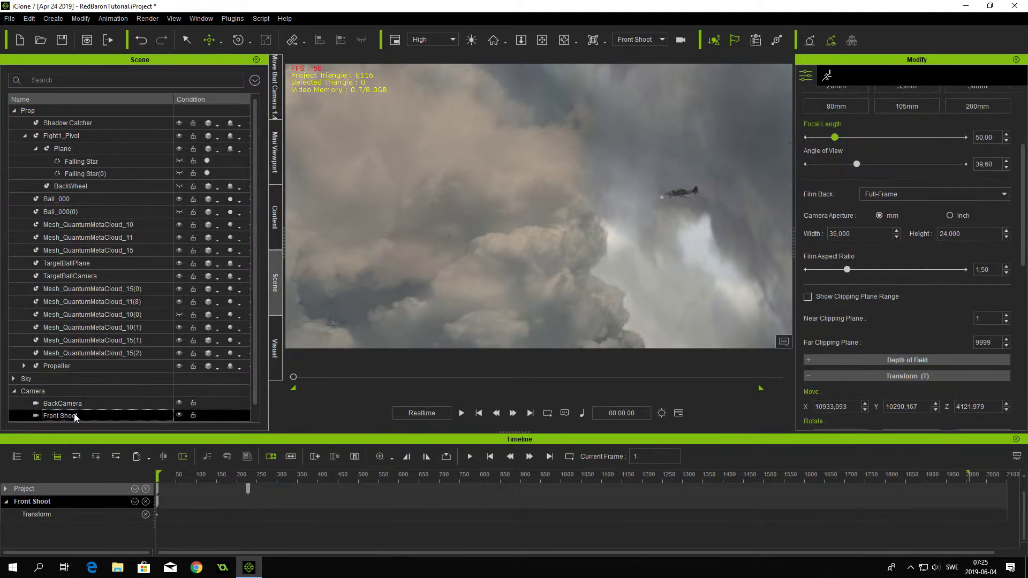
click(275, 89)
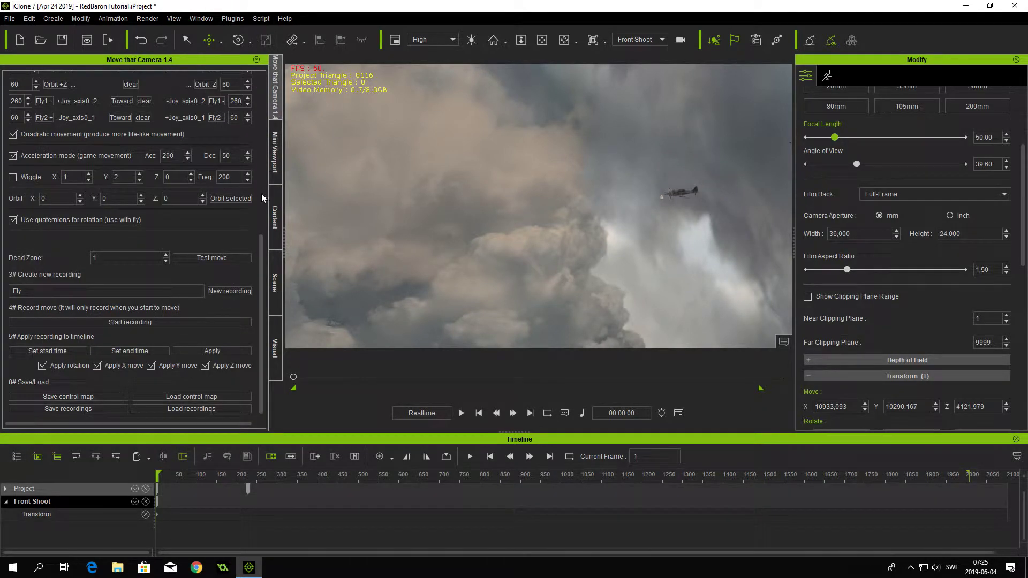
drag(258, 244, 257, 79)
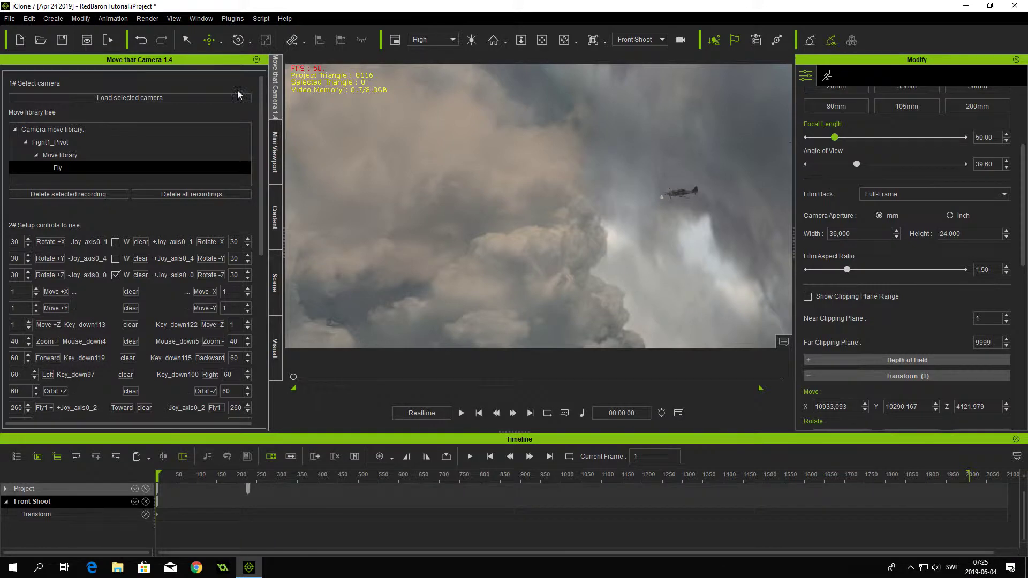
click(149, 98)
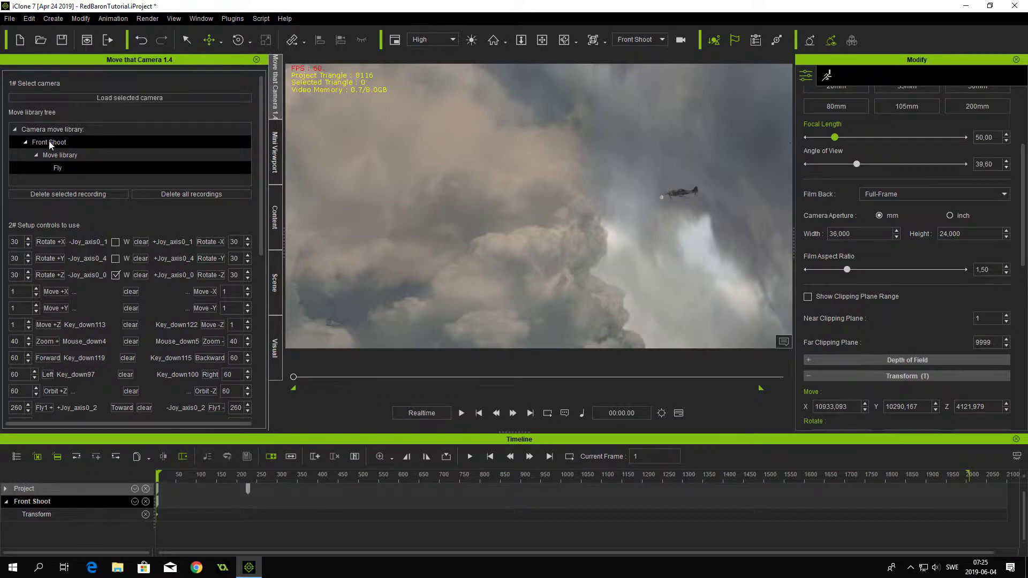
Turn off Apply rotation for the Fly recording and bring up the Front Shoot camera's Transform position values.
drag(261, 137, 269, 323)
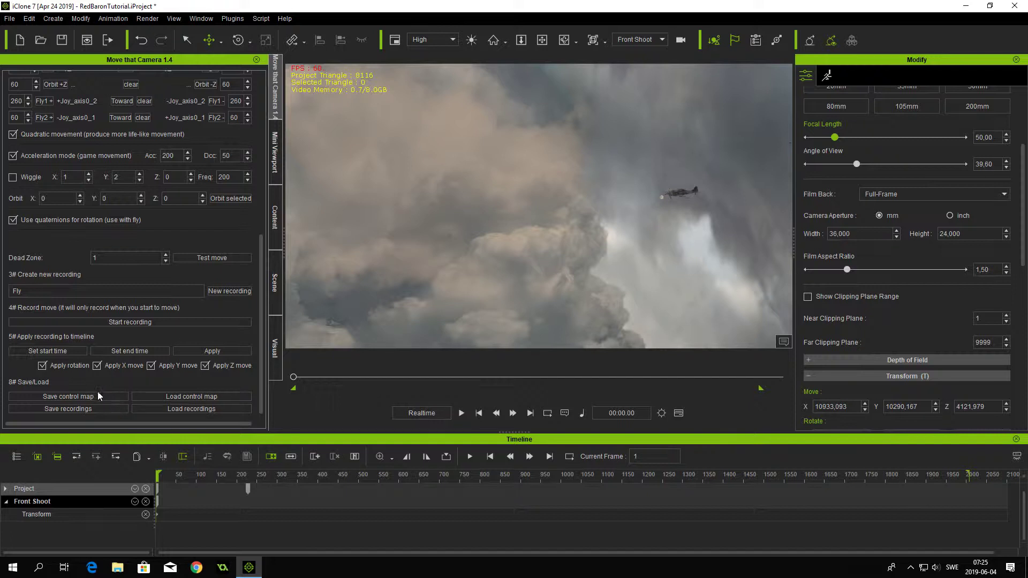
click(44, 366)
drag(1020, 208, 1020, 278)
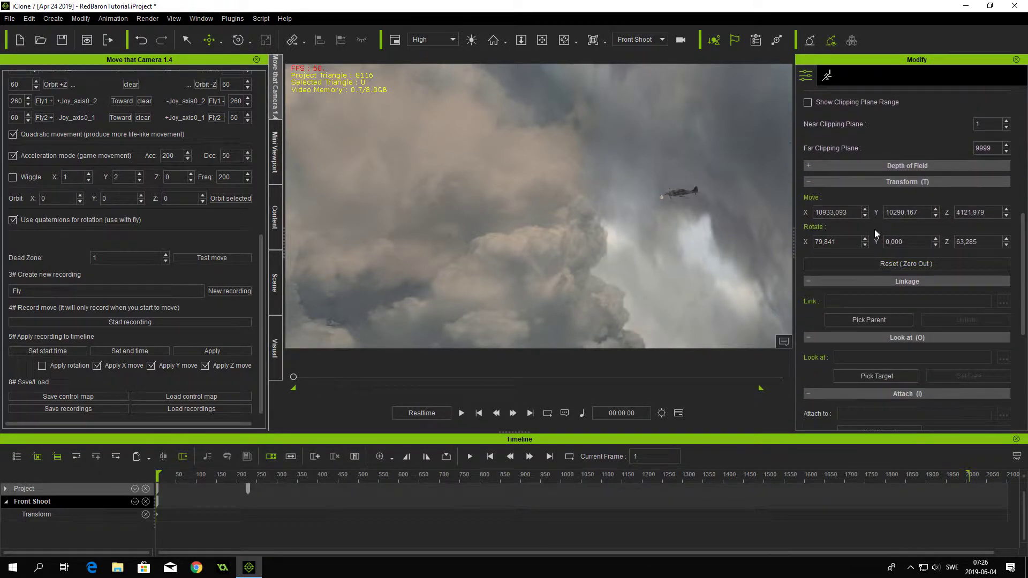
click(907, 213)
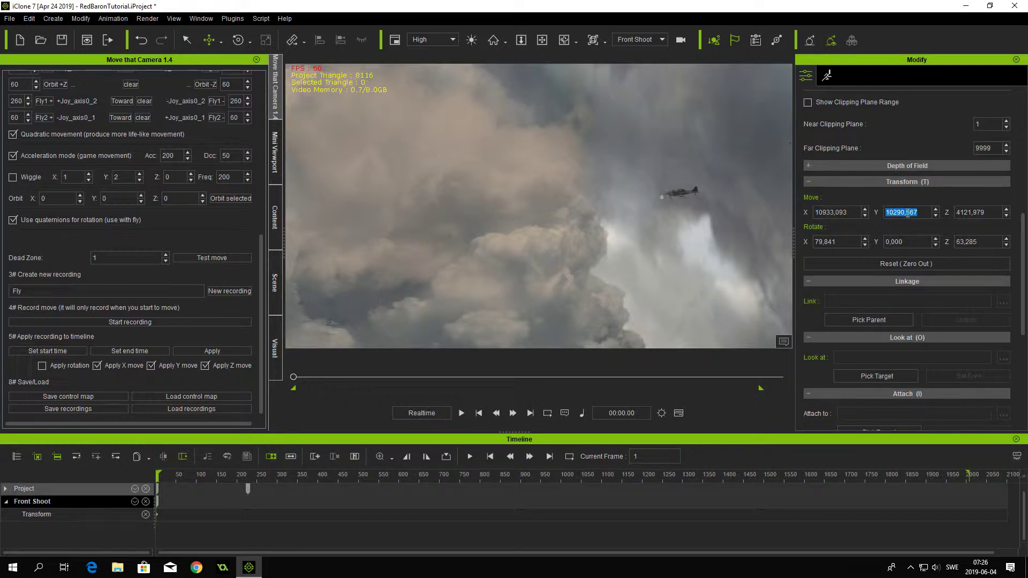
Switch the viewport to Preview, frame the Front Shoot camera and orbit around it to expose its move gizmo.
click(662, 39)
click(640, 75)
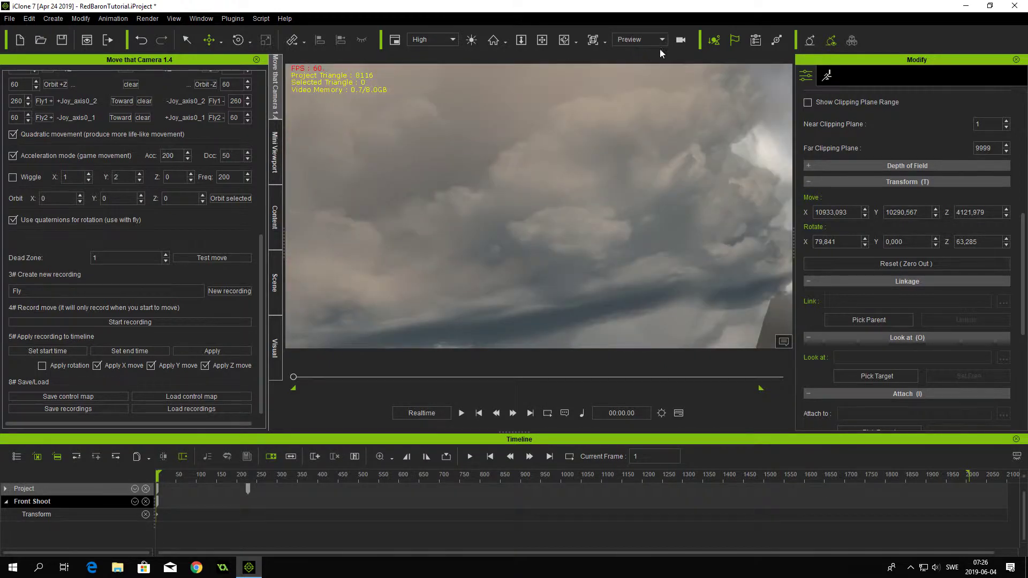
click(492, 40)
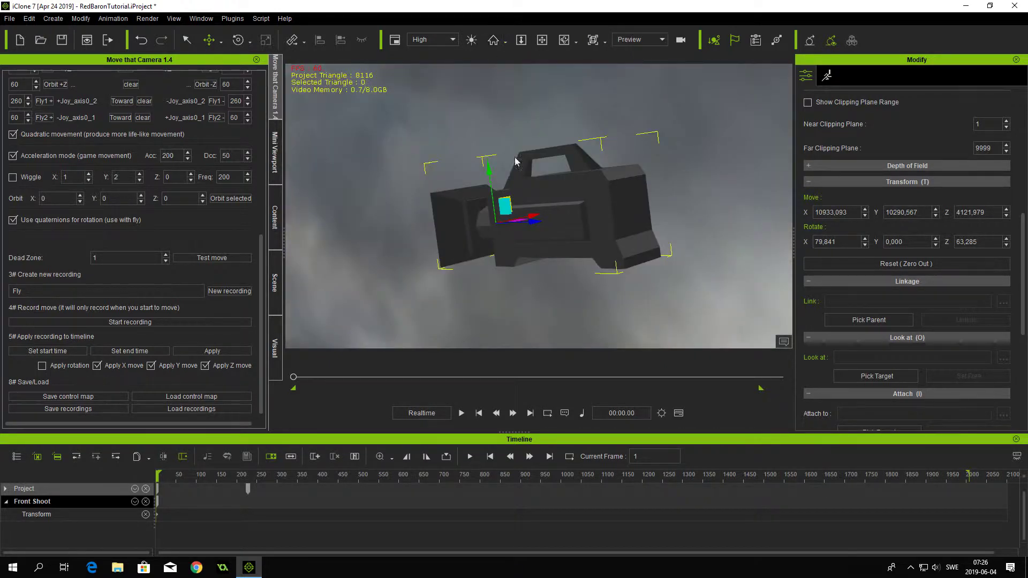
right_drag(515, 124, 601, 287)
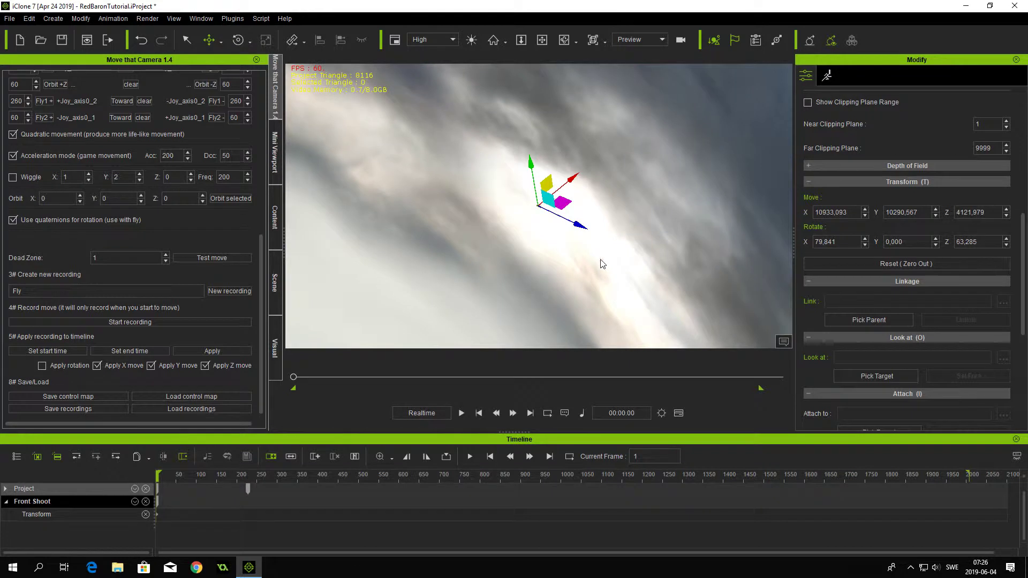
Nudge the Front Shoot camera along its local blue axis, switch the gizmo to world axes, and shift it along X to about 10950.
drag(580, 225, 580, 225)
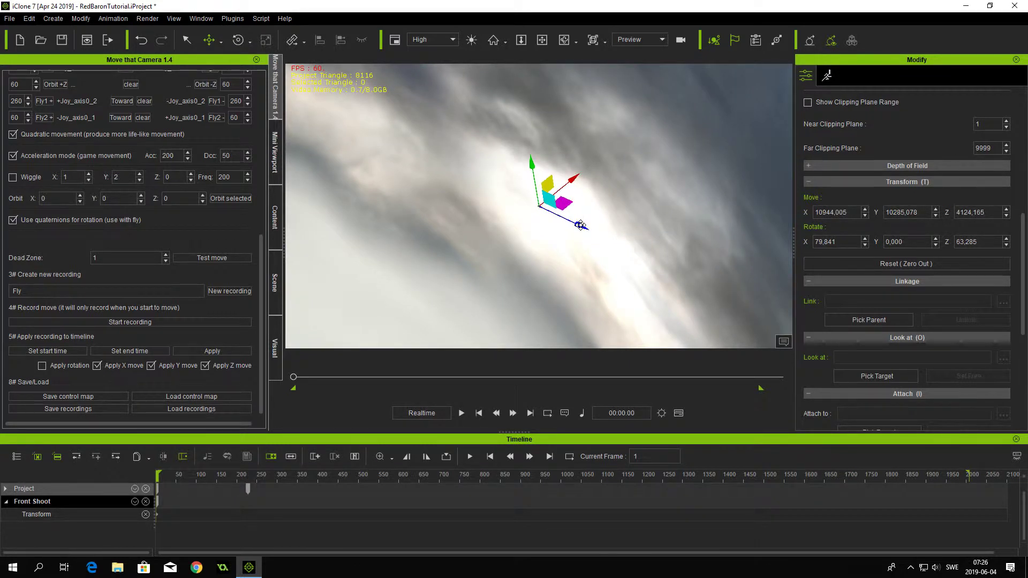
drag(581, 225, 583, 226)
key(q)
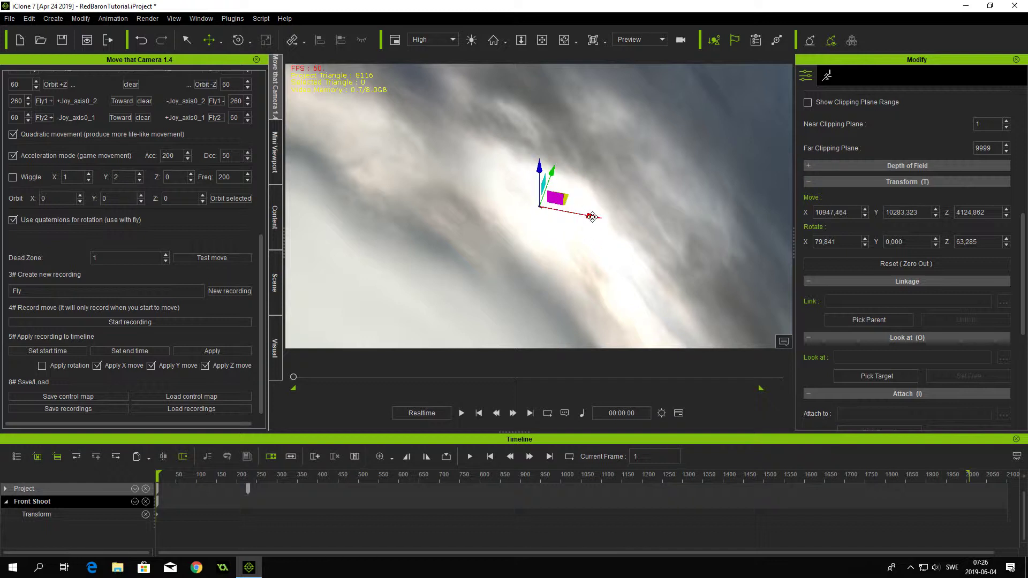
drag(591, 217, 592, 216)
Apply the Fly recording to the Front Shoot camera with only Y and Z move enabled, and check the motion in Preview.
click(210, 353)
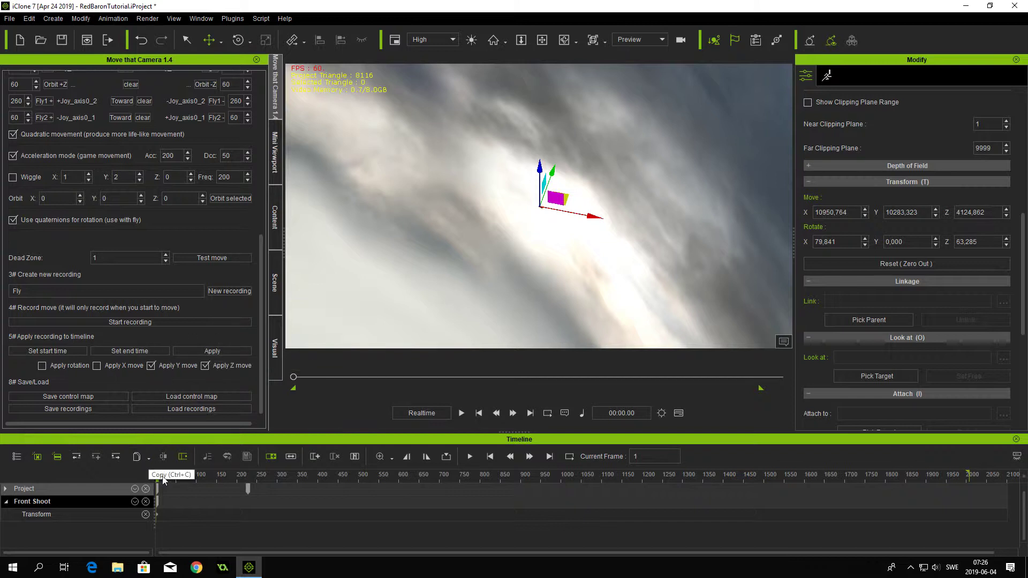
drag(168, 479, 219, 477)
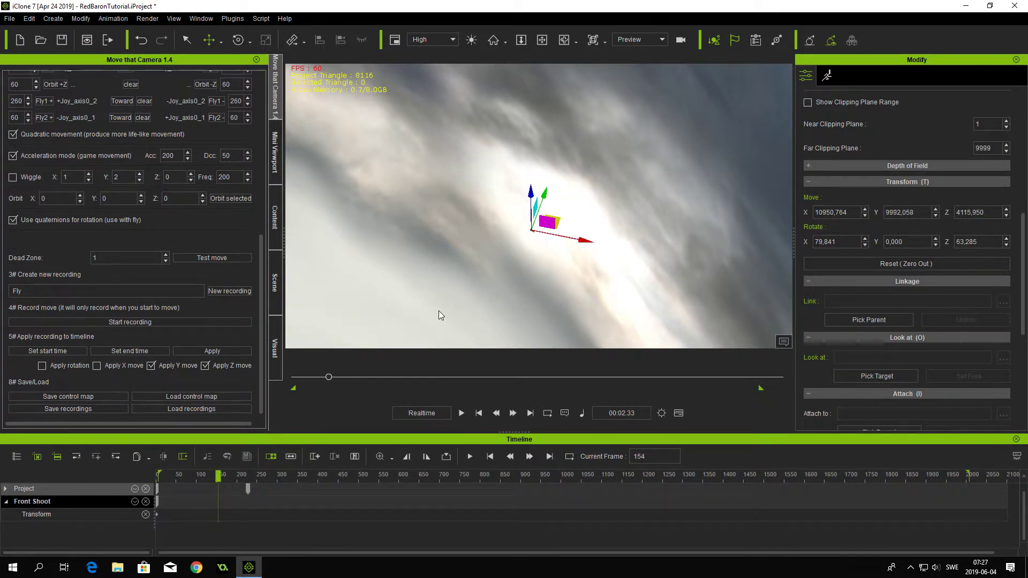
right_drag(446, 305, 435, 229)
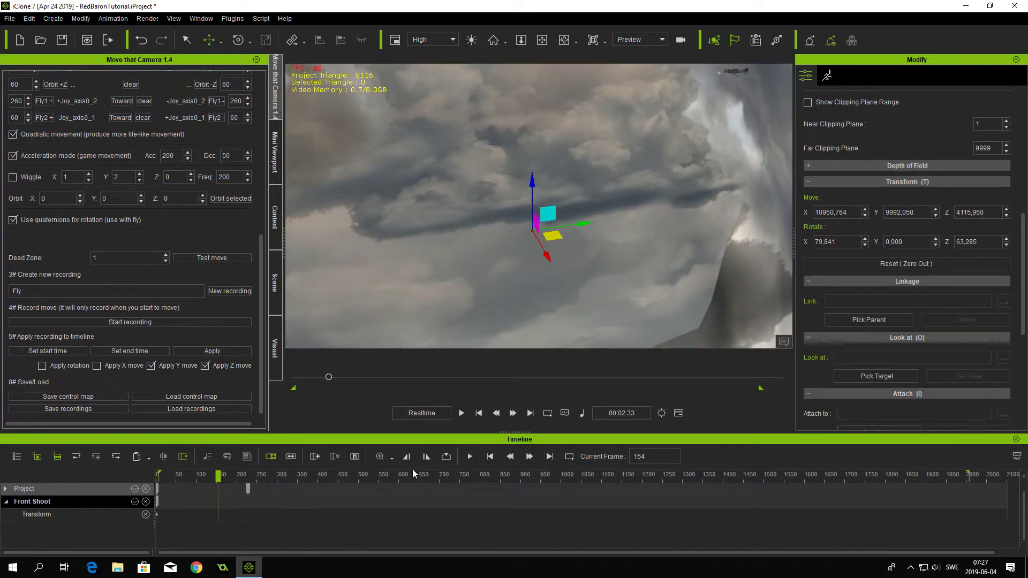
click(470, 457)
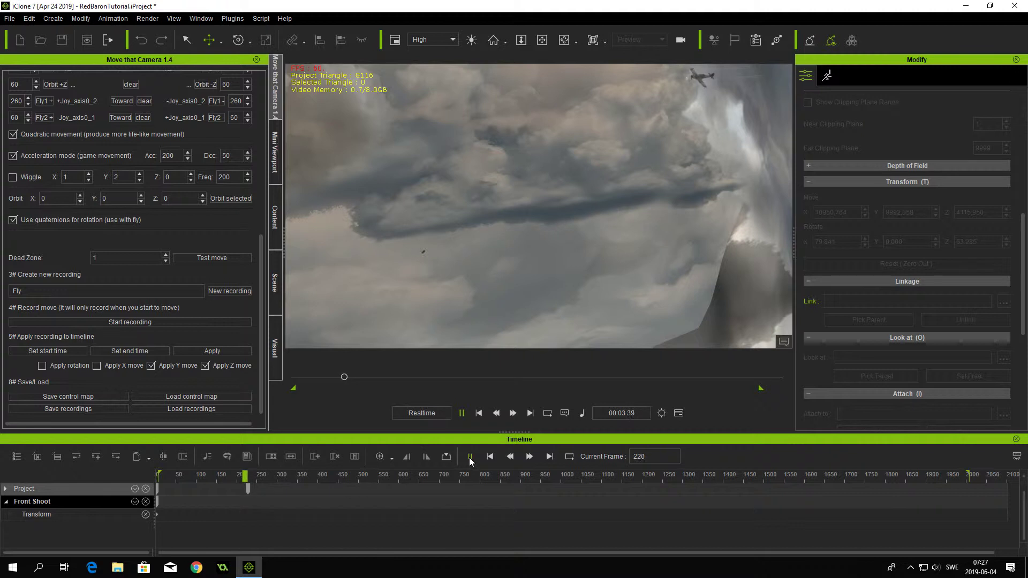
click(470, 458)
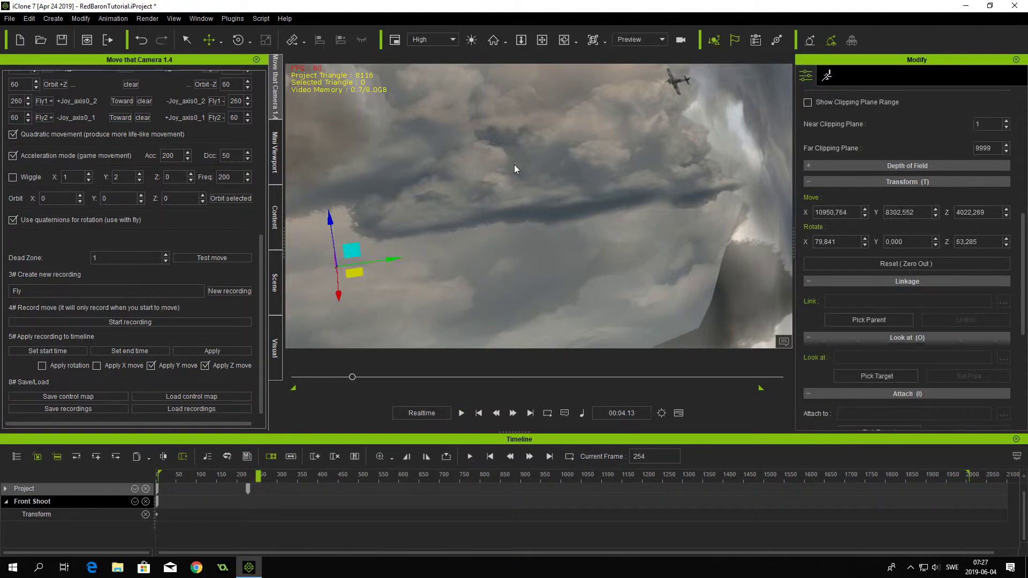
Play the flight from the beginning through the Front Shoot camera, pause it, and scrub back to frame 483.
click(662, 40)
click(634, 72)
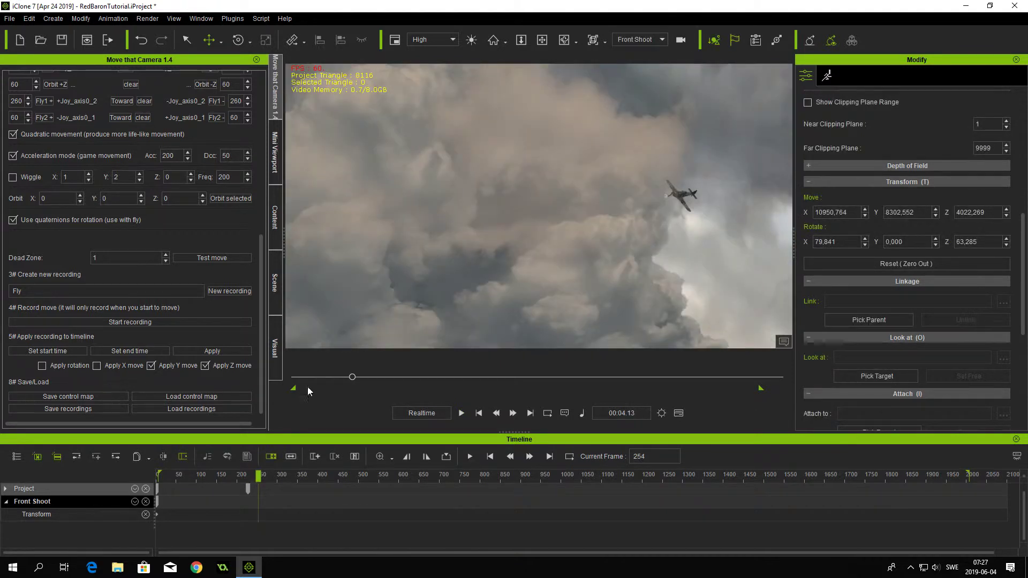
drag(207, 475, 153, 477)
click(460, 412)
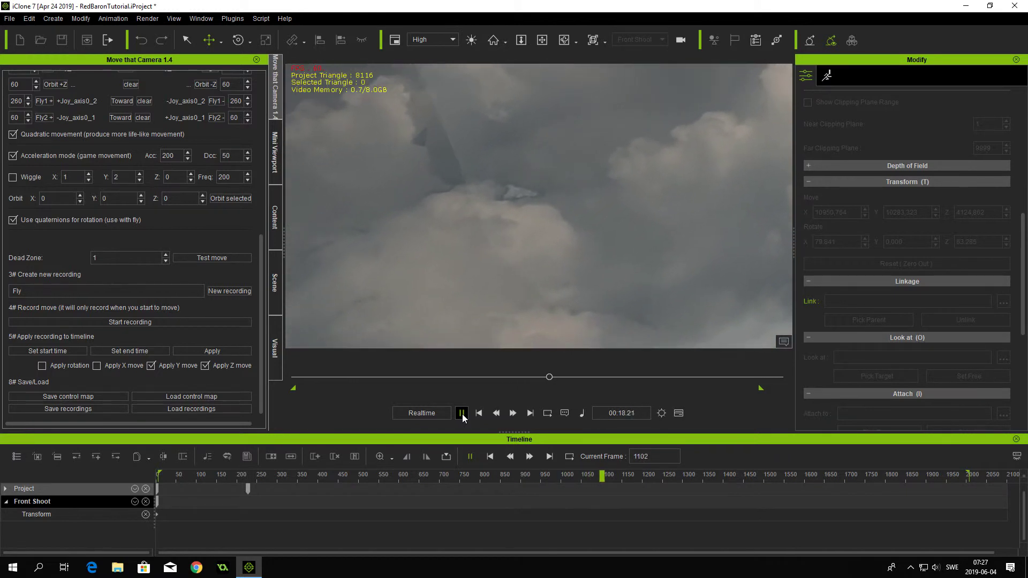
click(461, 413)
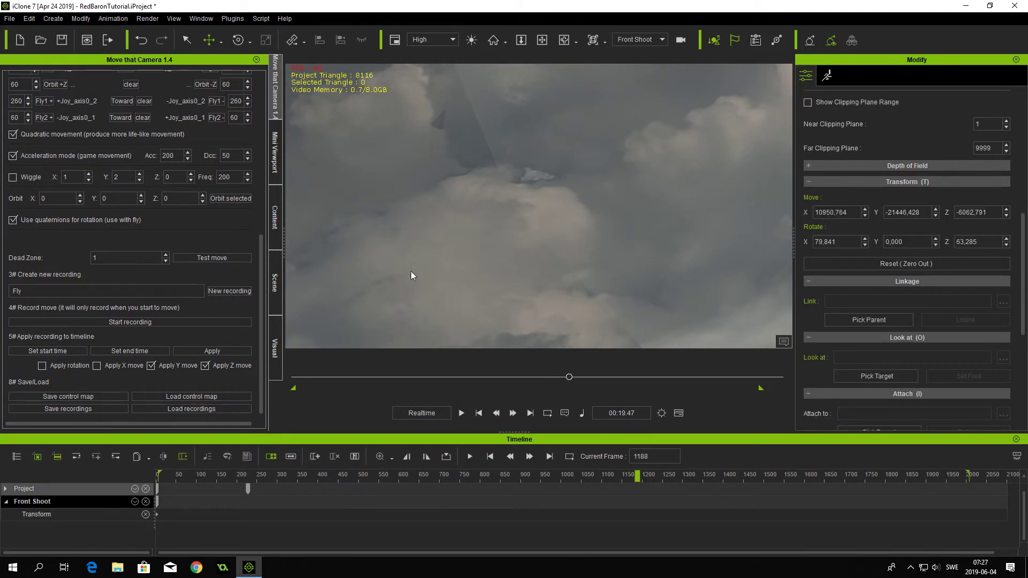
drag(627, 478, 352, 484)
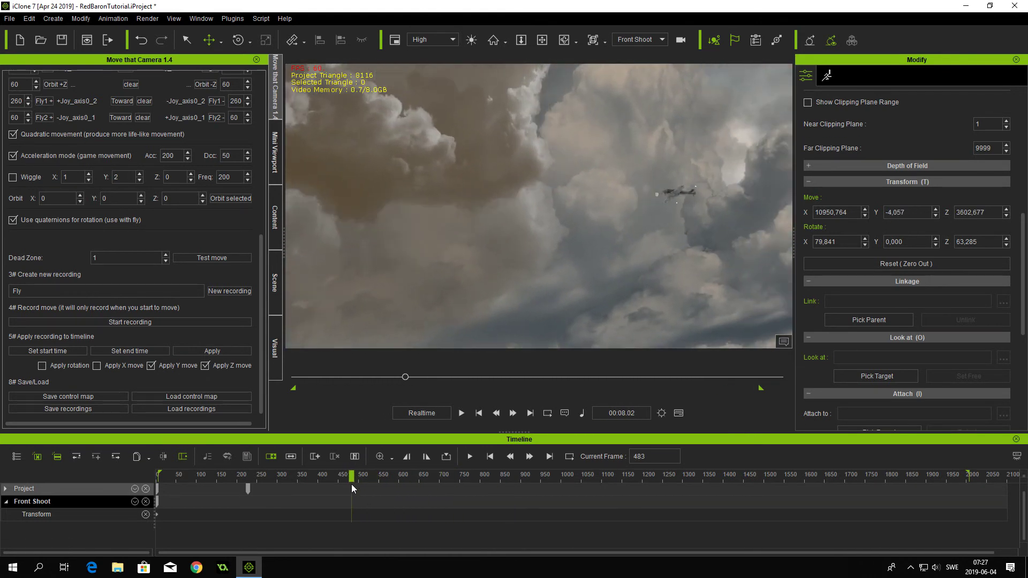